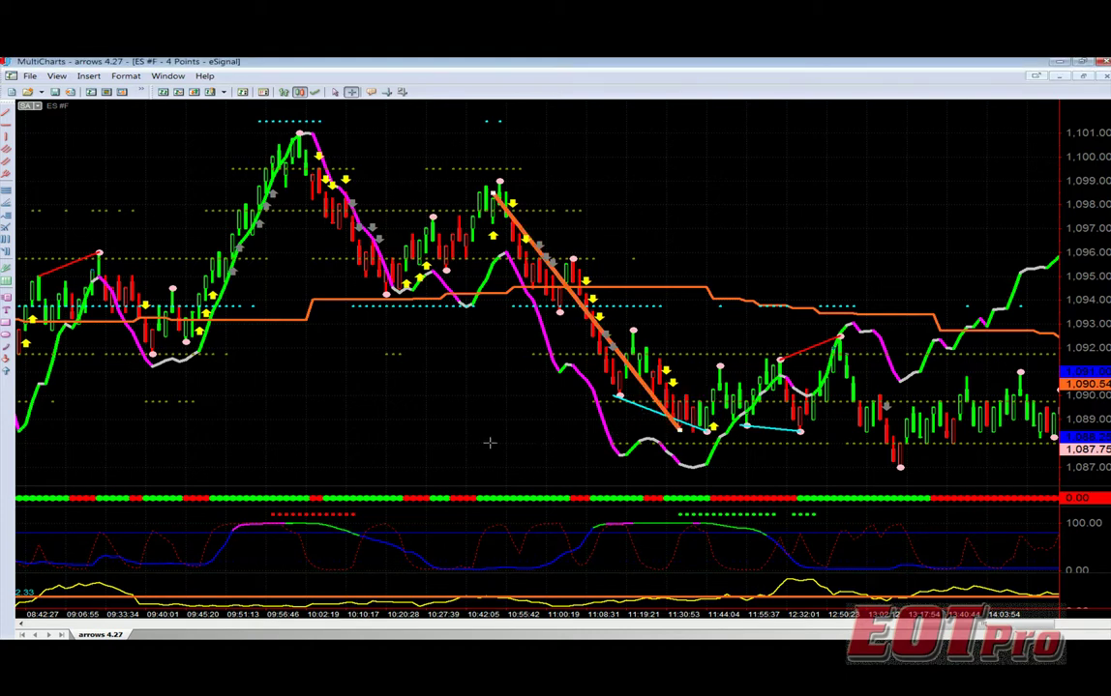
Delete the selected orange trend line from the ES chart
key(Delete)
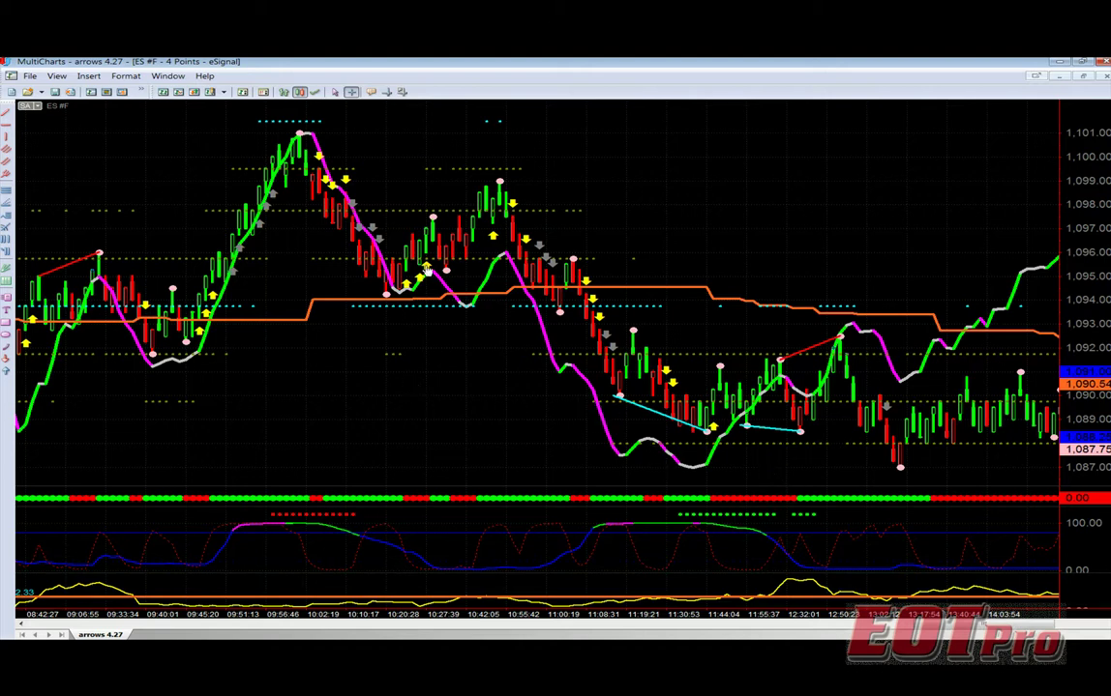
Open and cancel the bills arrows 4.27 settings, then draw a trend line down across the decline
right_click(493, 239)
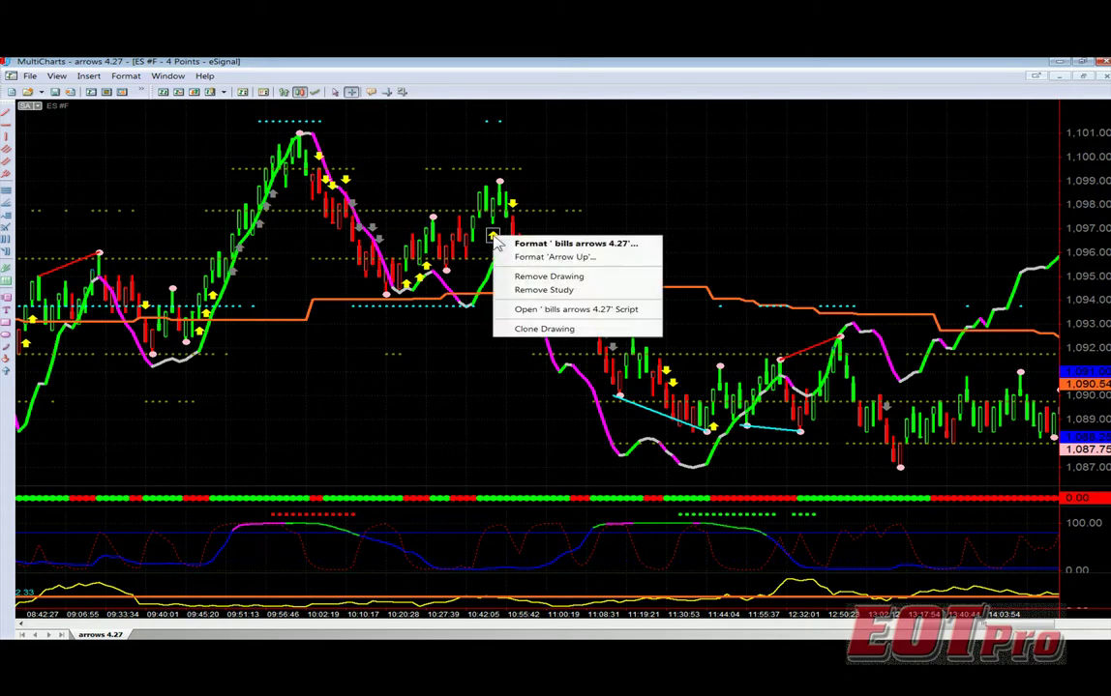
click(522, 243)
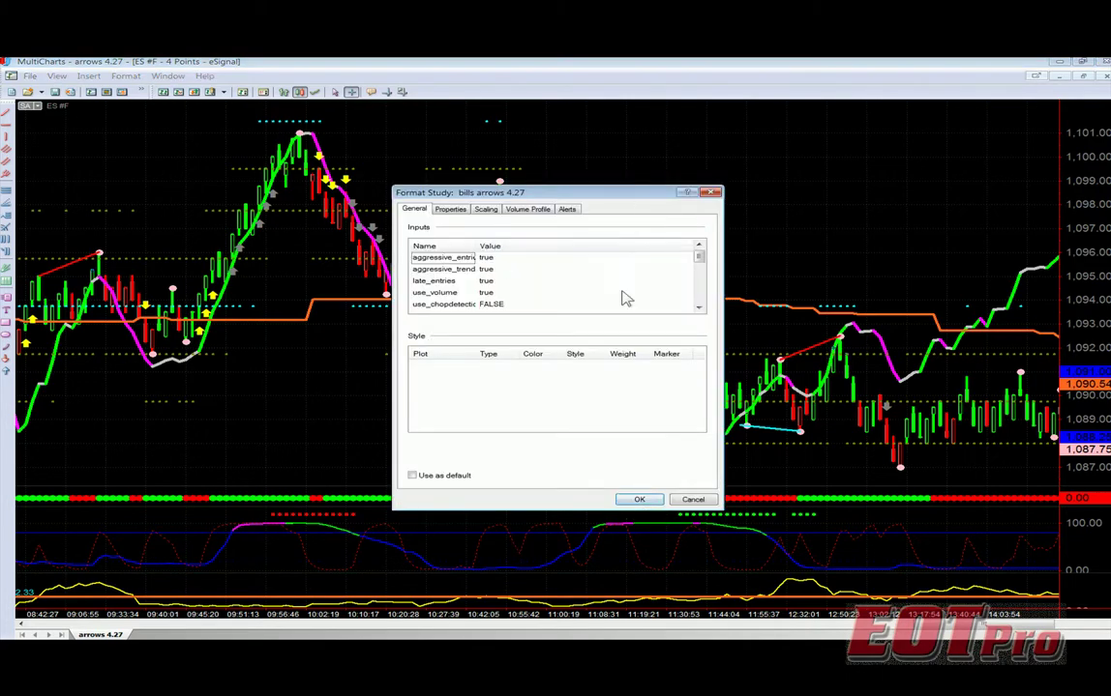
click(639, 499)
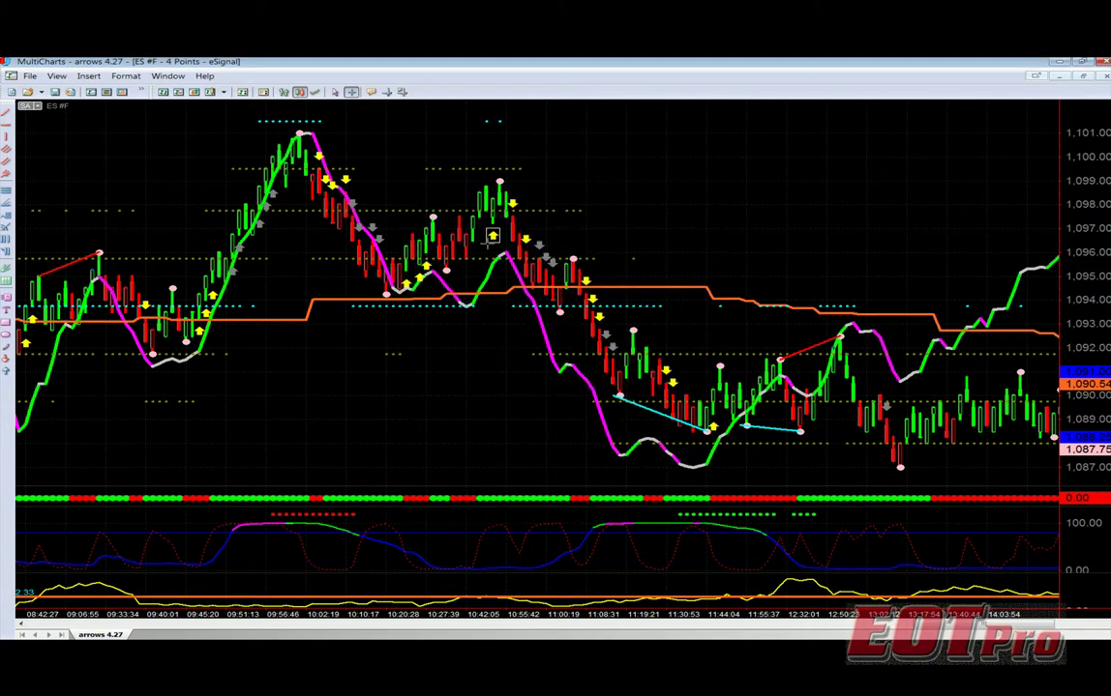
click(7, 114)
drag(540, 166, 742, 416)
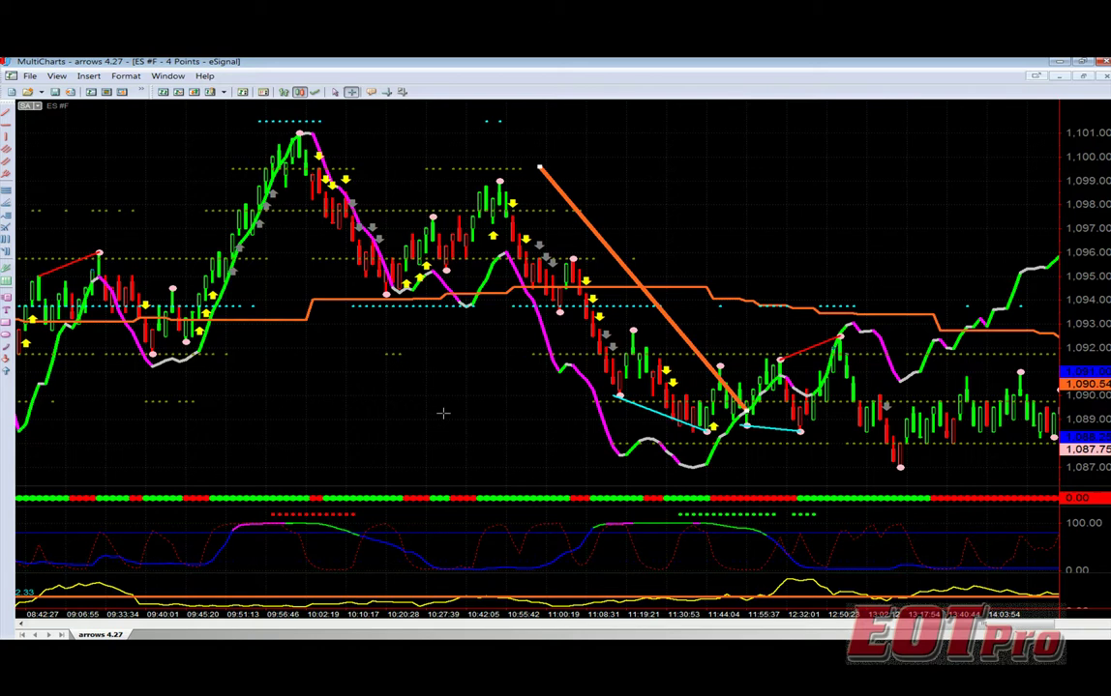
Open the bills arrows 4.27 Format dialog and scroll the Inputs list to arrowSmoothing
right_click(527, 243)
click(551, 248)
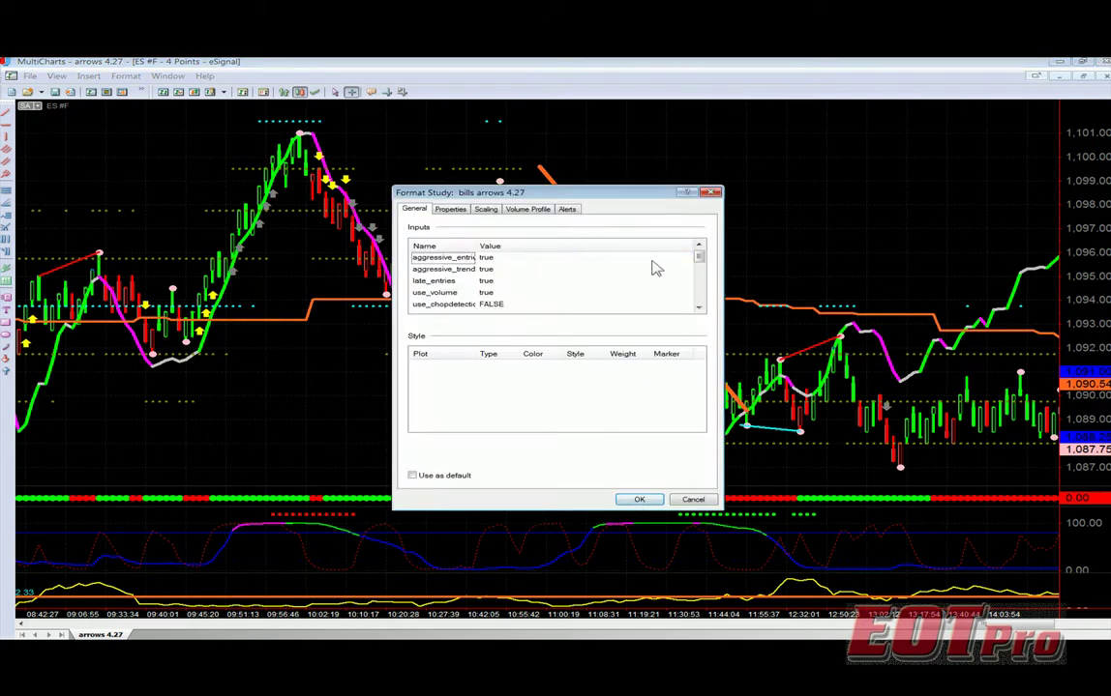
drag(701, 260, 699, 281)
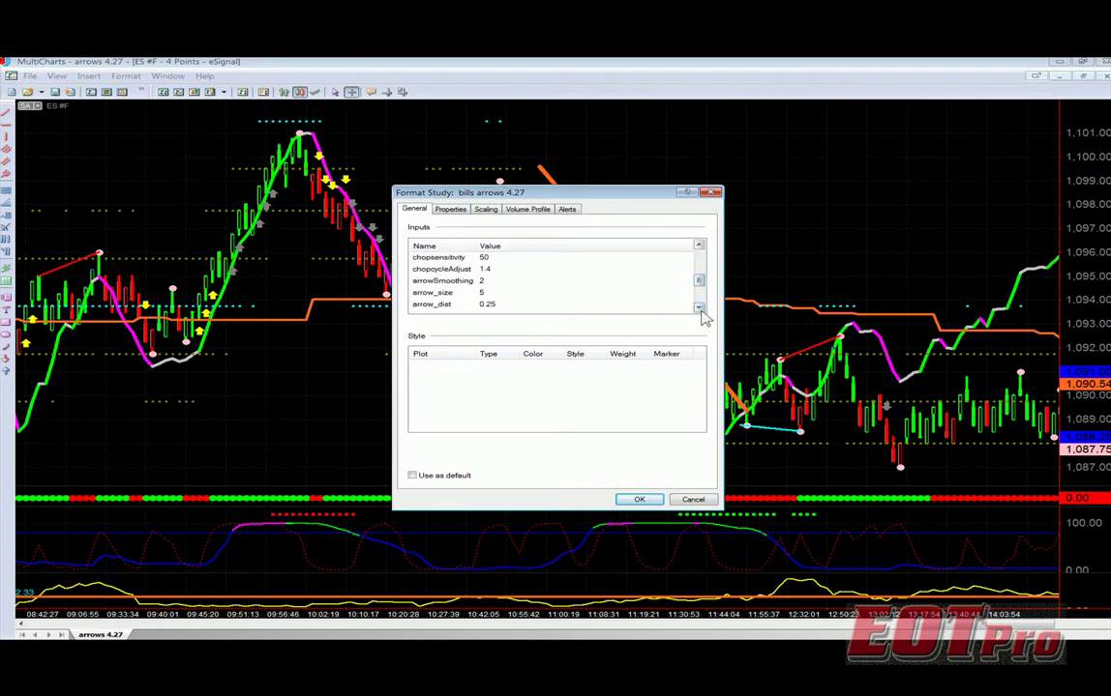
click(699, 309)
click(698, 309)
click(698, 309)
click(698, 309)
click(698, 309)
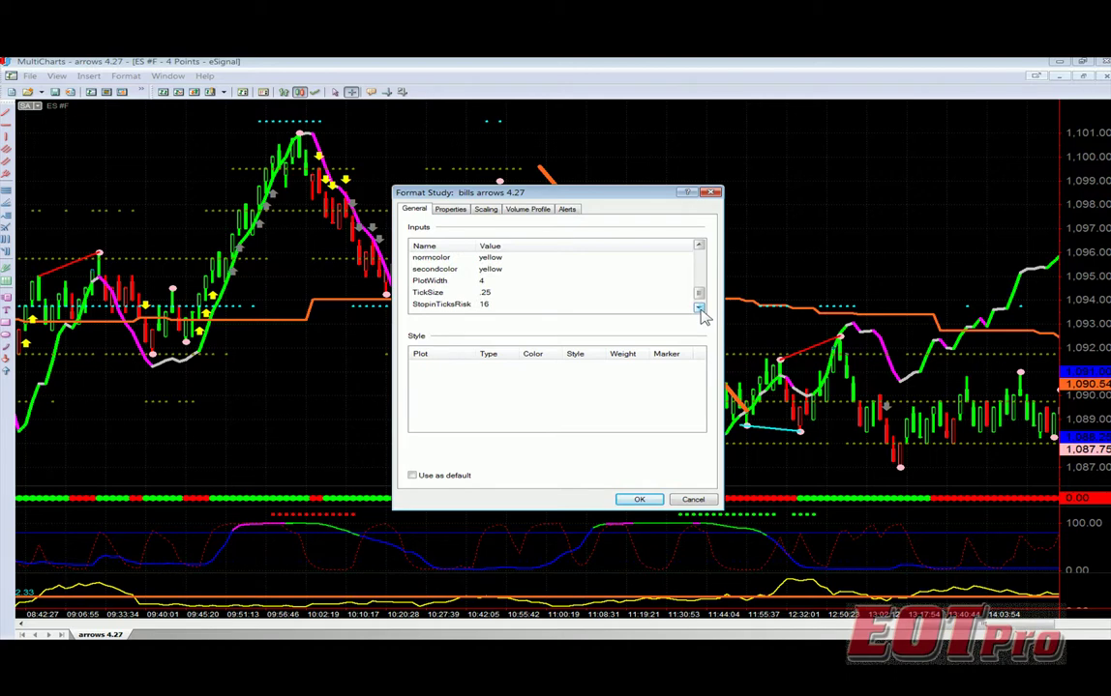
click(699, 308)
click(699, 244)
click(699, 244)
click(699, 245)
click(698, 244)
click(699, 245)
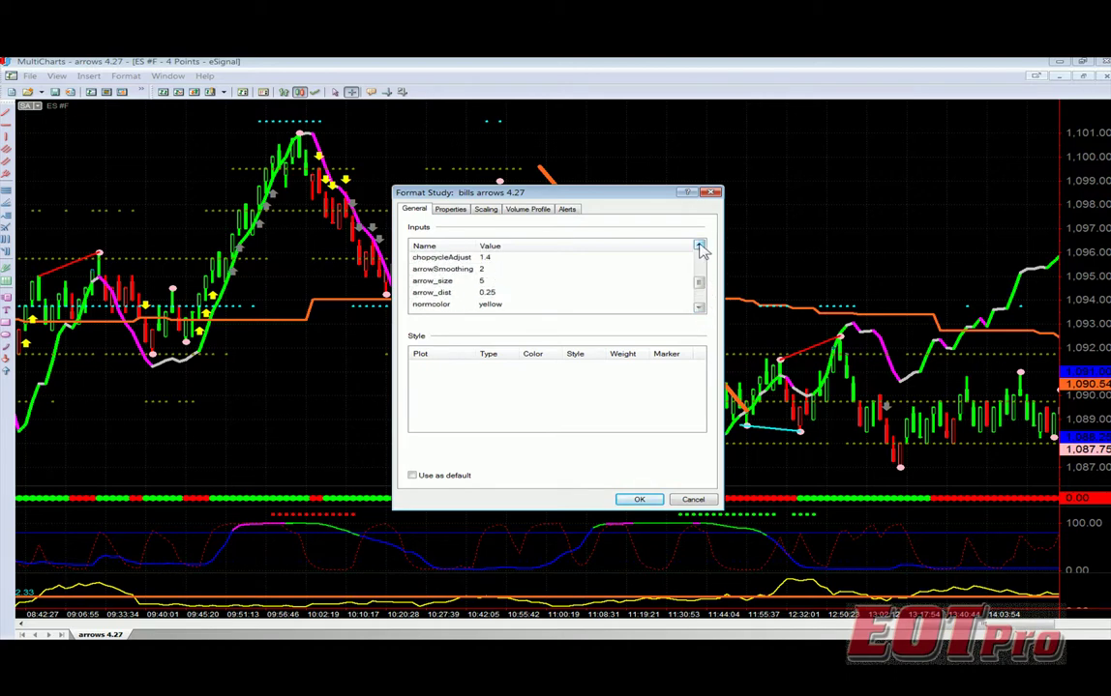
Change arrowSmoothing from 2 to 1 and apply it to the chart
click(485, 269)
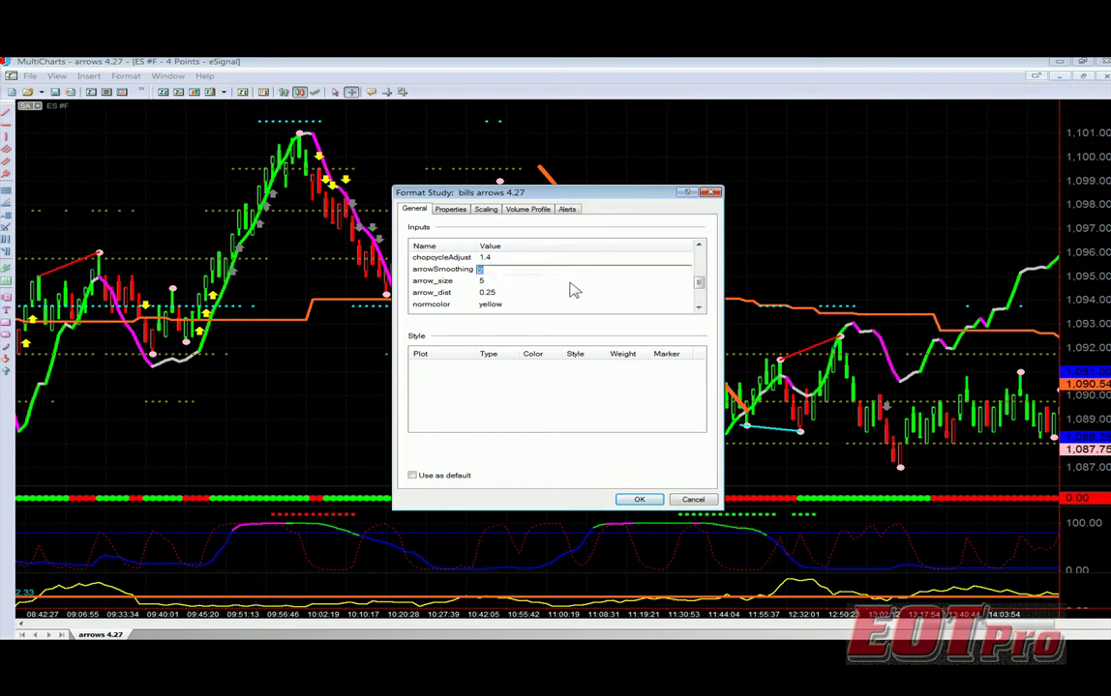
text(1)
click(638, 501)
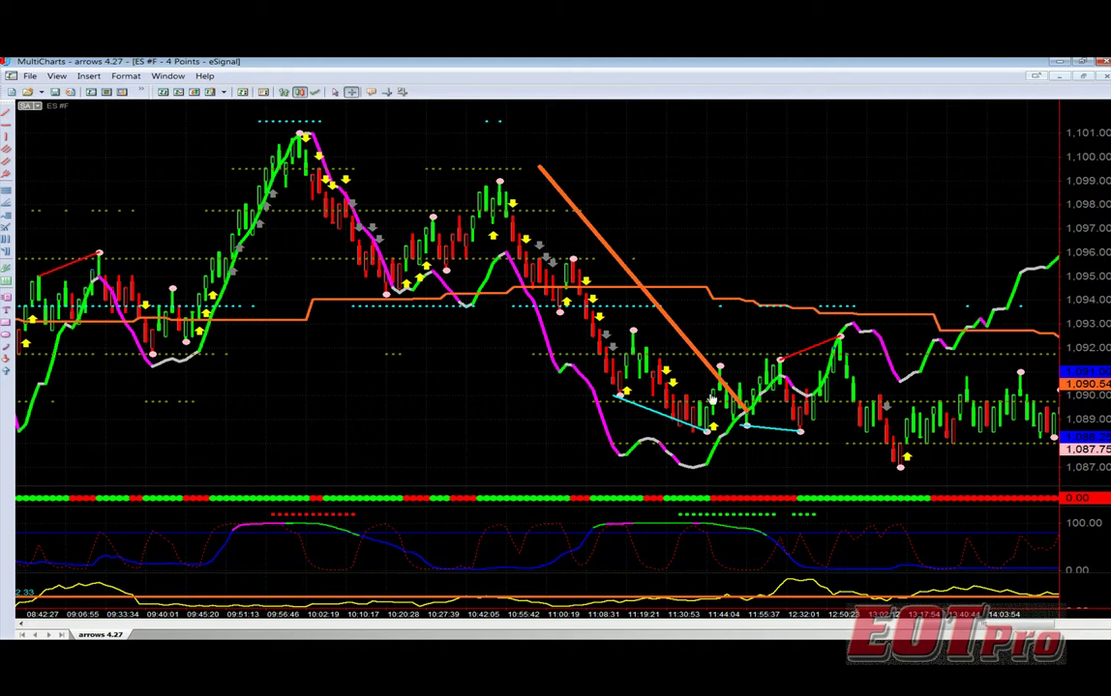
Raise the bills arrows 4.27 arrowSmoothing input from 1 to 5 and apply it
right_click(494, 240)
click(547, 245)
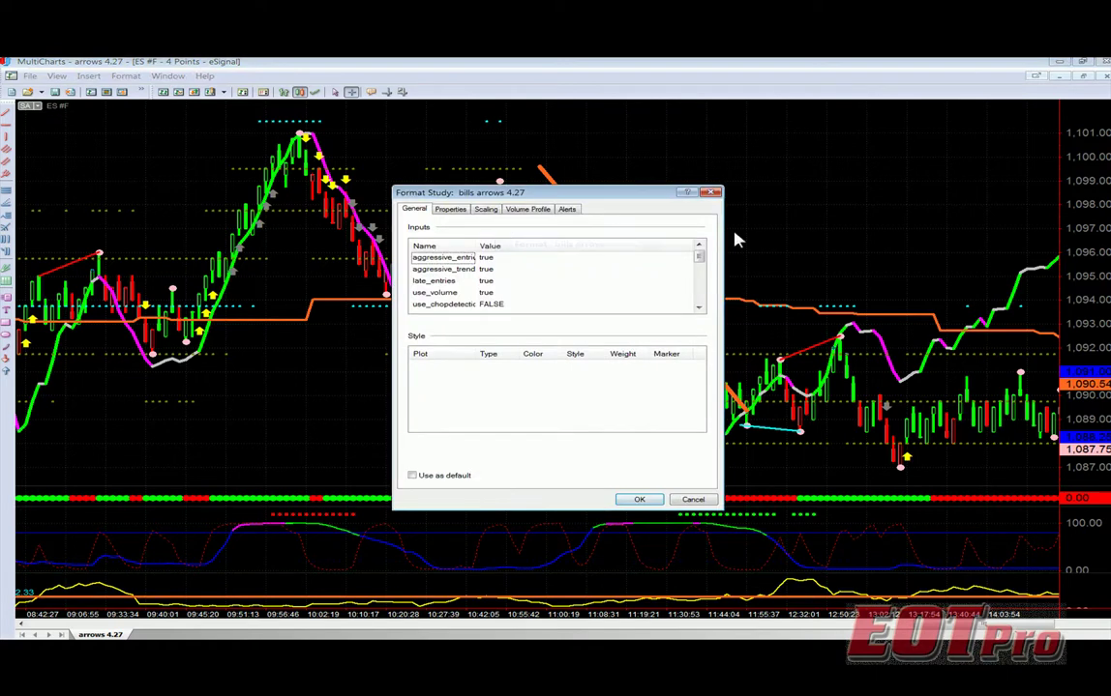
drag(699, 255, 706, 282)
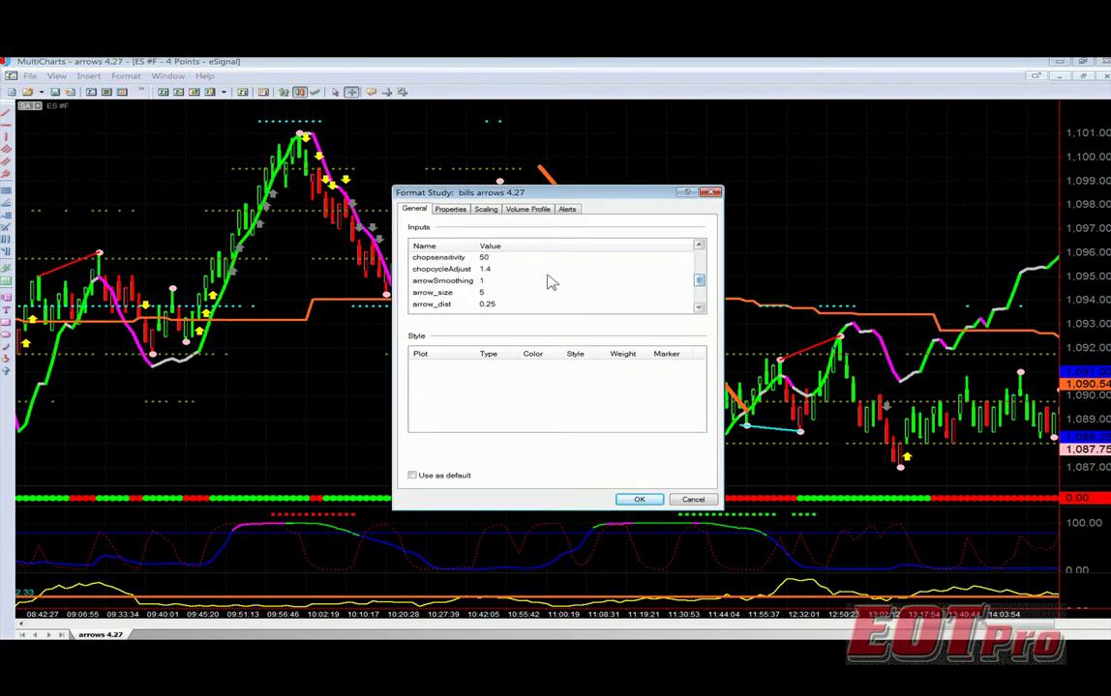
click(486, 270)
click(502, 282)
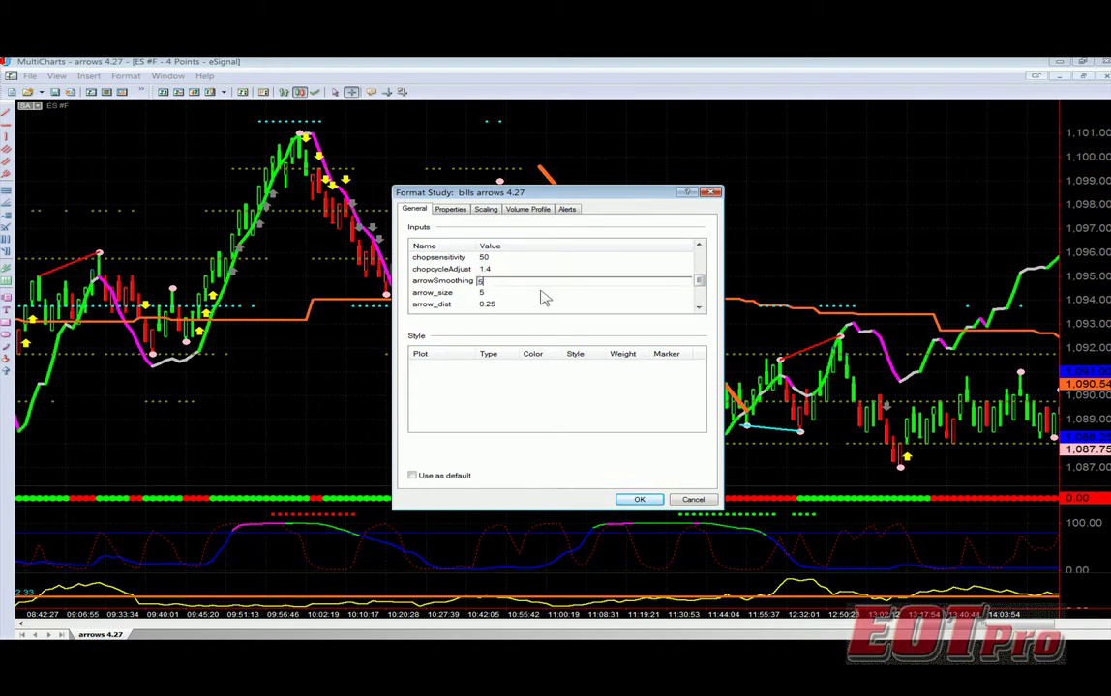
click(638, 499)
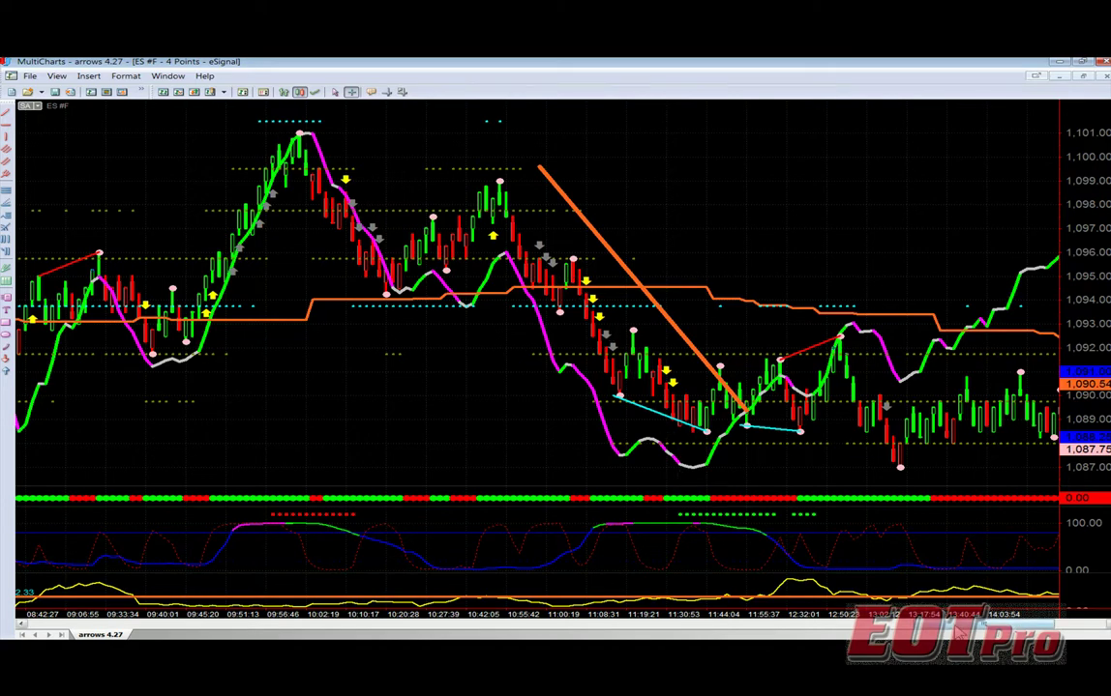
Scroll the chart back and forward so the time axis spans 08:31 to 13:40
scroll(667, 432, left, 5)
scroll(537, 290, right, 6)
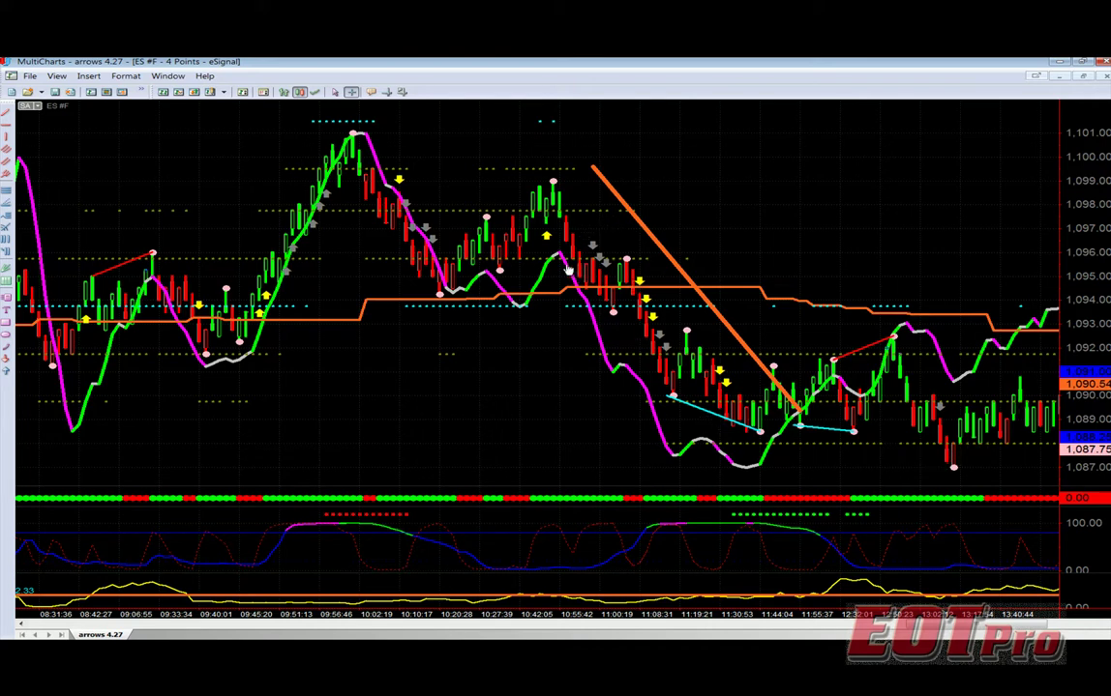
In the bills arrows 4.27 inputs, replace the arrowSmoothing value 5 with 2
right_click(398, 181)
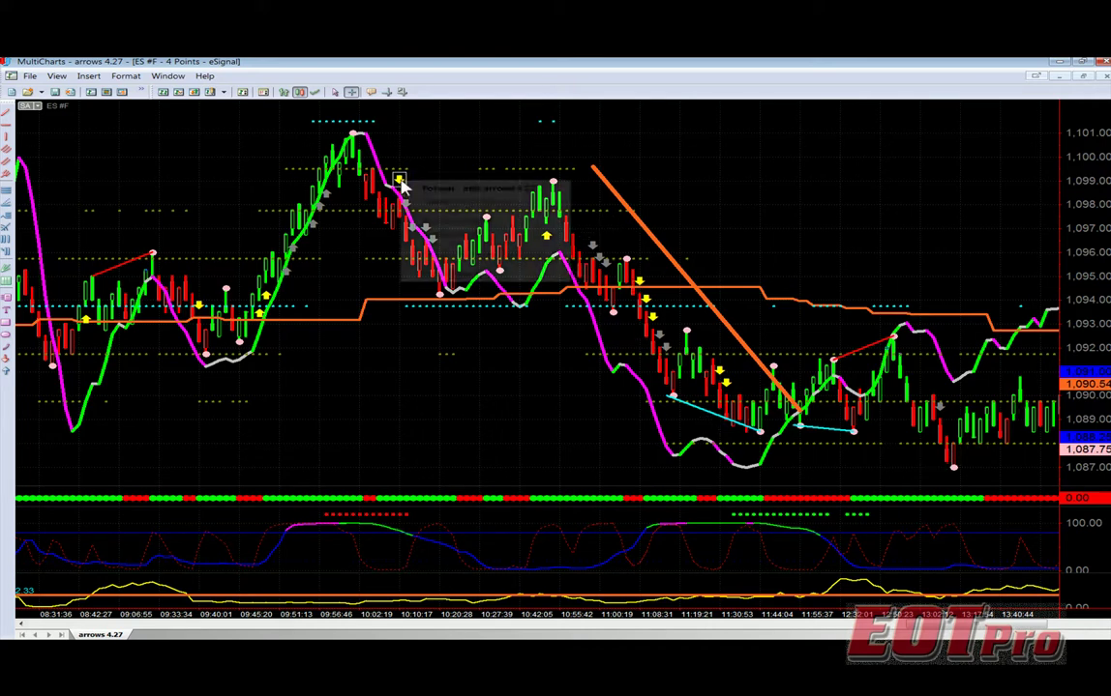
click(439, 194)
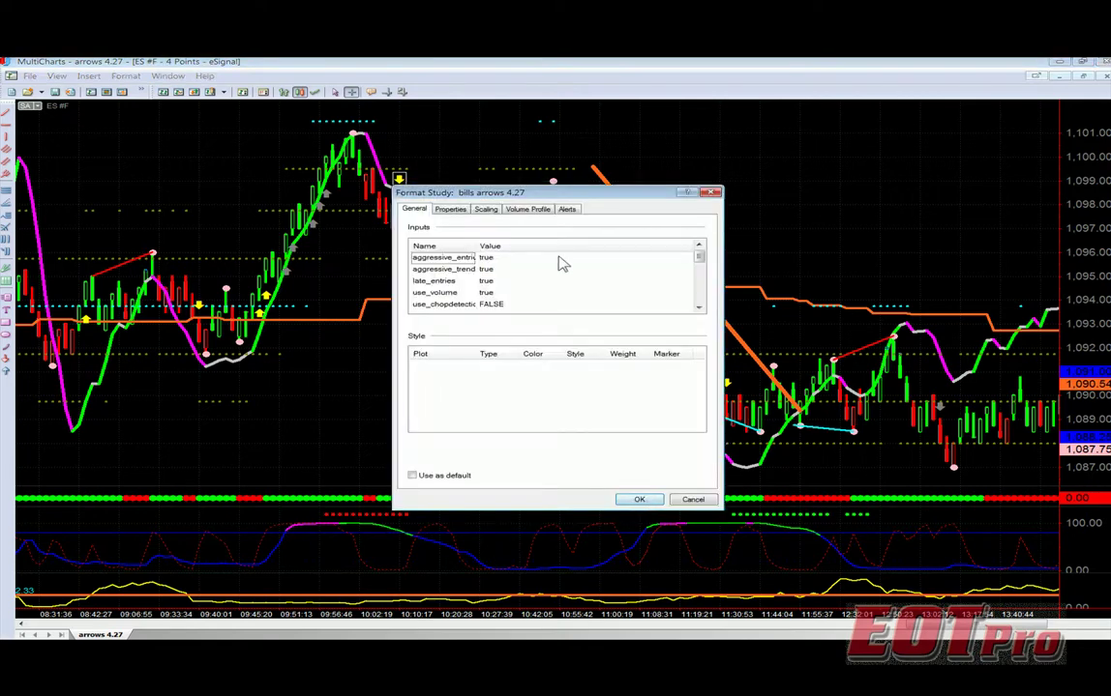
drag(704, 261, 699, 285)
click(532, 284)
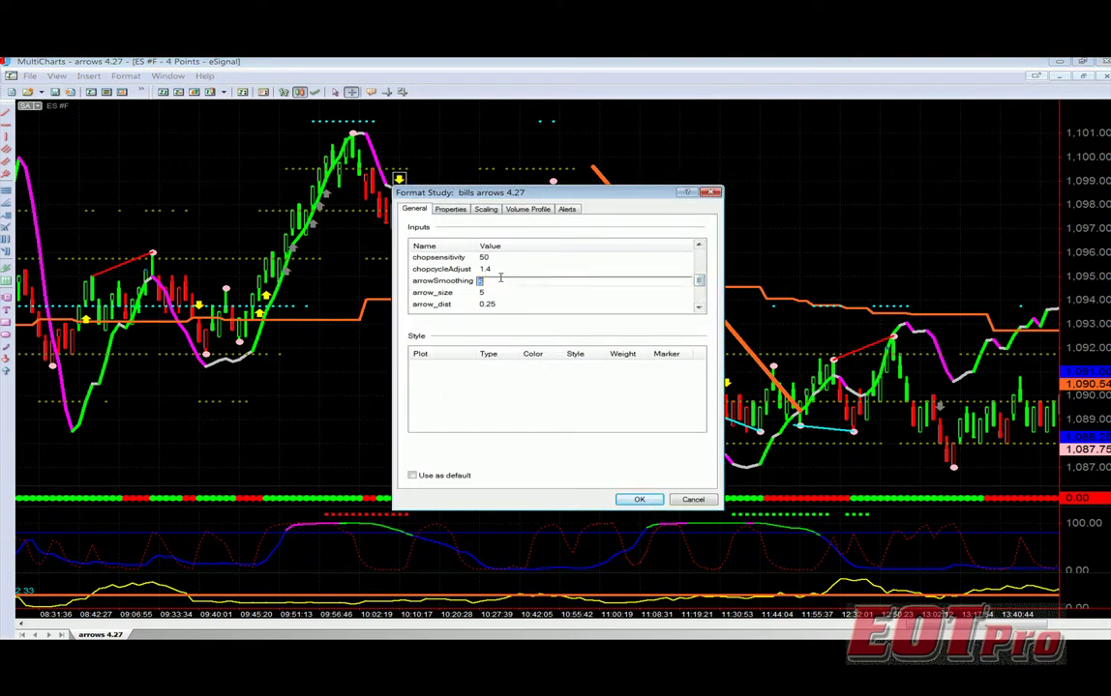
click(534, 284)
text(2)
Confirm arrowSmoothing 2 so the chart recalculates the study
click(639, 499)
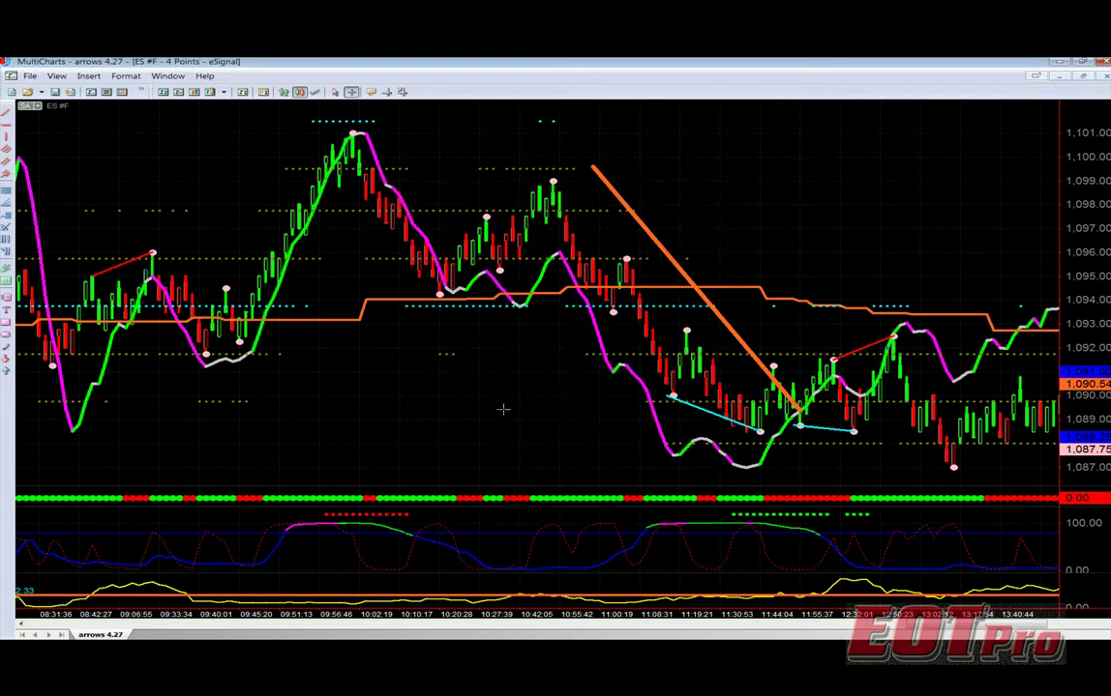